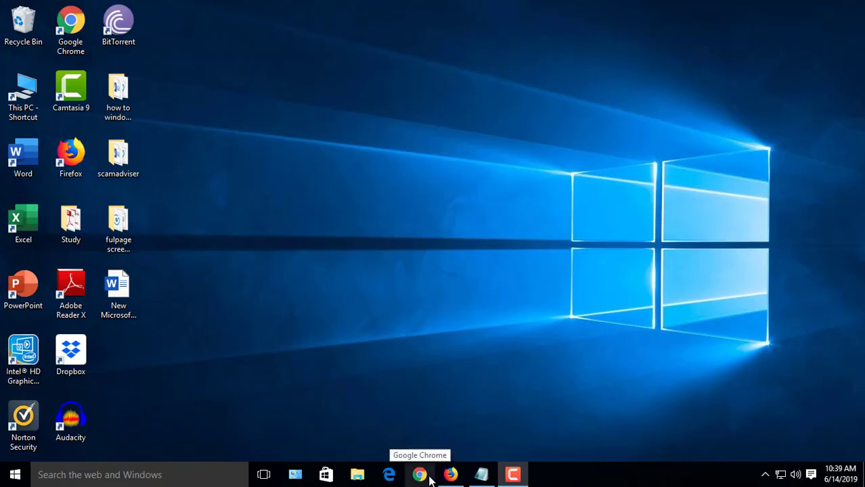
Step: In Chrome, search Google for 'bulk email verifier' using the address-bar suggestion
{"action": "left_click", "coordinate": [424, 480]}
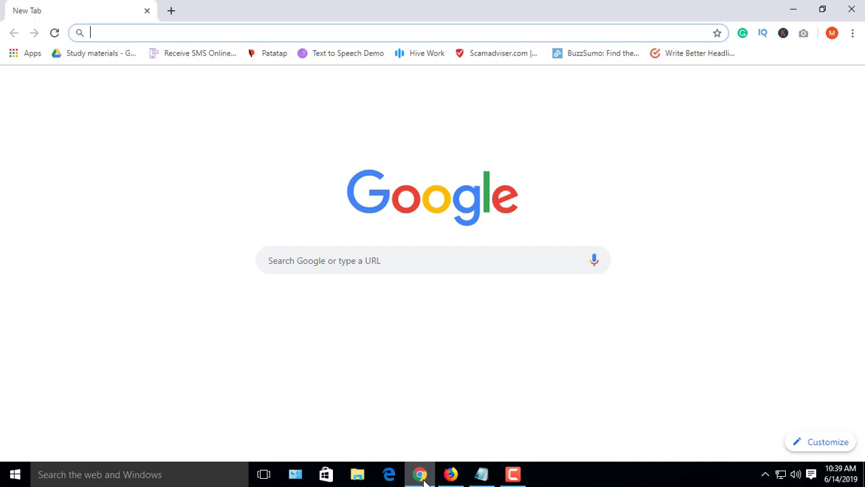
{"action": "type", "text": "bulk"}
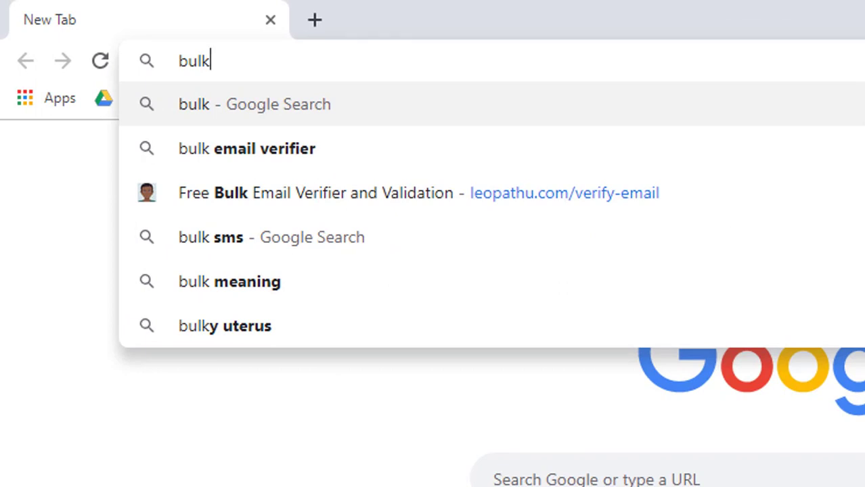
{"action": "left_click", "coordinate": [274, 168]}
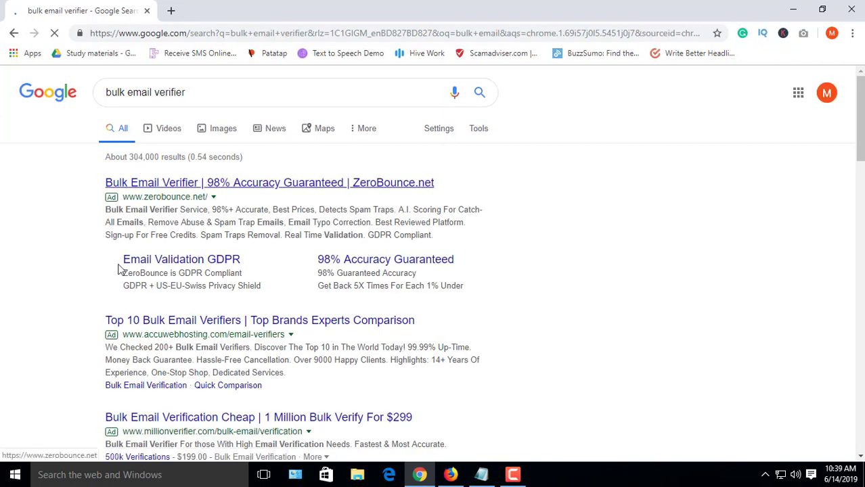
Step: Open Leopathu's 'Free Bulk Email Verifier and Validation' result at leopathu.com/verify-email
{"action": "scroll", "coordinate": [153, 333], "scroll_direction": "down", "scroll_amount": 1}
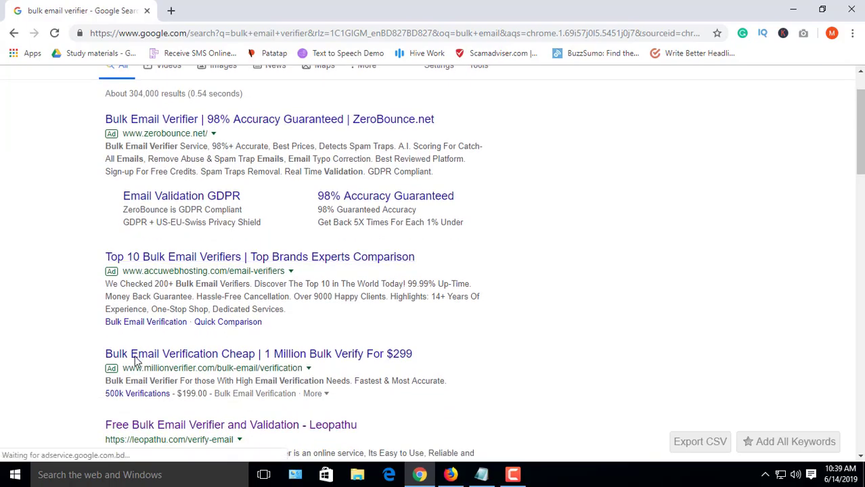
{"action": "scroll", "coordinate": [142, 366], "scroll_direction": "down", "scroll_amount": 2}
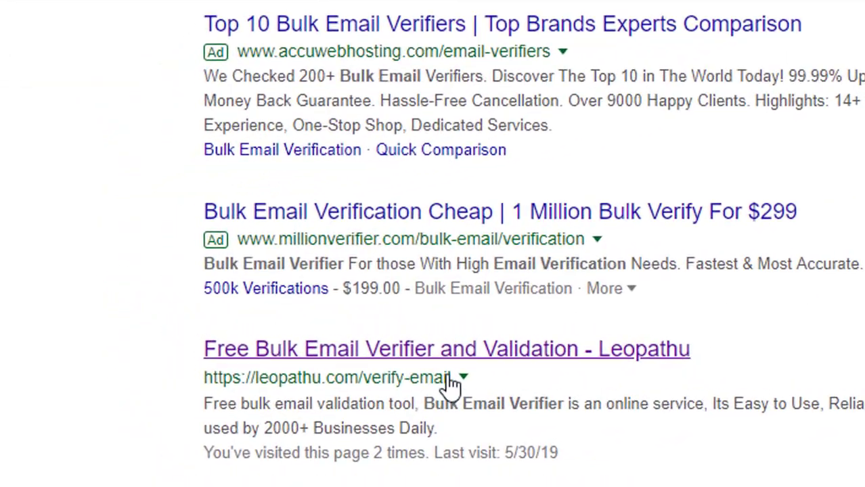
{"action": "left_click_drag", "start_coordinate": [207, 381], "coordinate": [467, 385]}
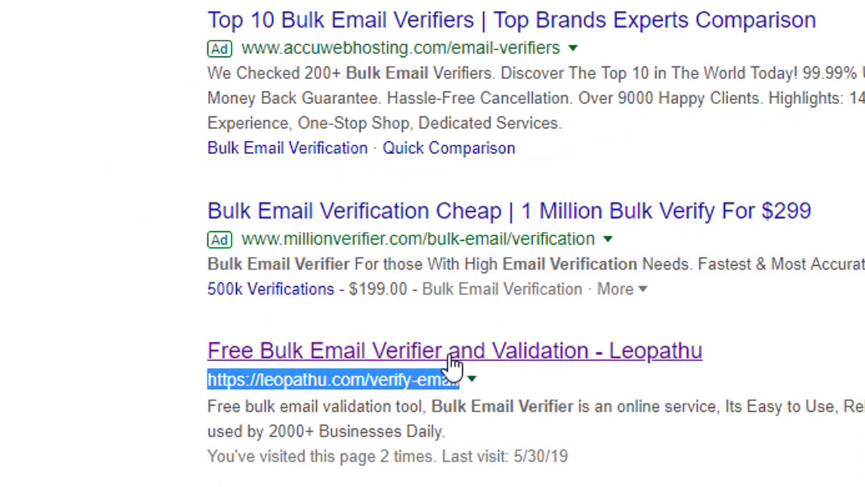
{"action": "left_click", "coordinate": [450, 366]}
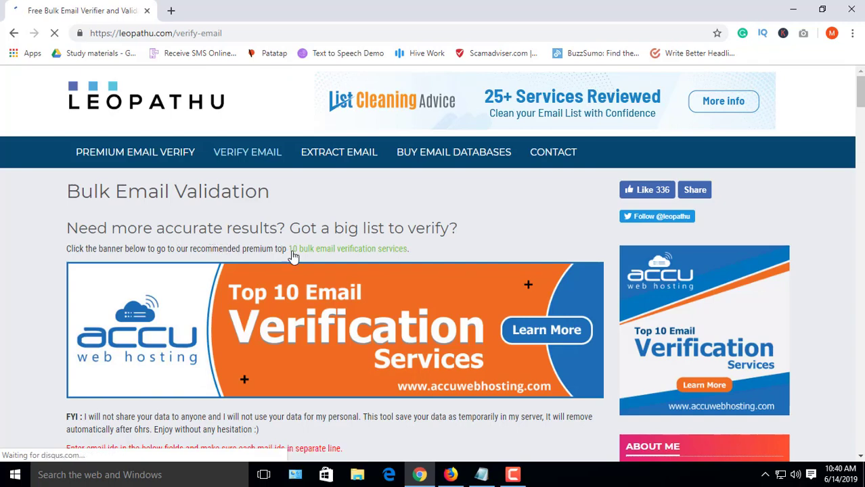
Step: Scroll the verify page to the empty email box and Upload File section, then bring up Notepad's 22222 list
{"action": "scroll", "coordinate": [238, 276], "scroll_direction": "down", "scroll_amount": 2}
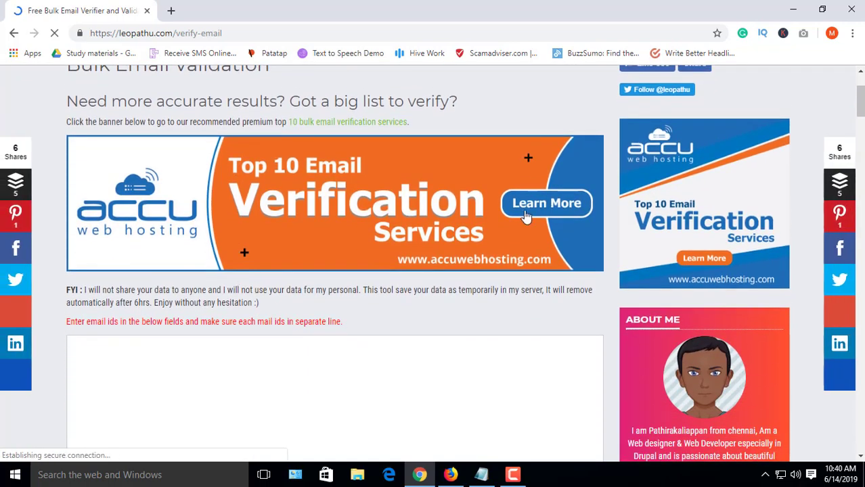
{"action": "scroll", "coordinate": [209, 247], "scroll_direction": "down", "scroll_amount": 1}
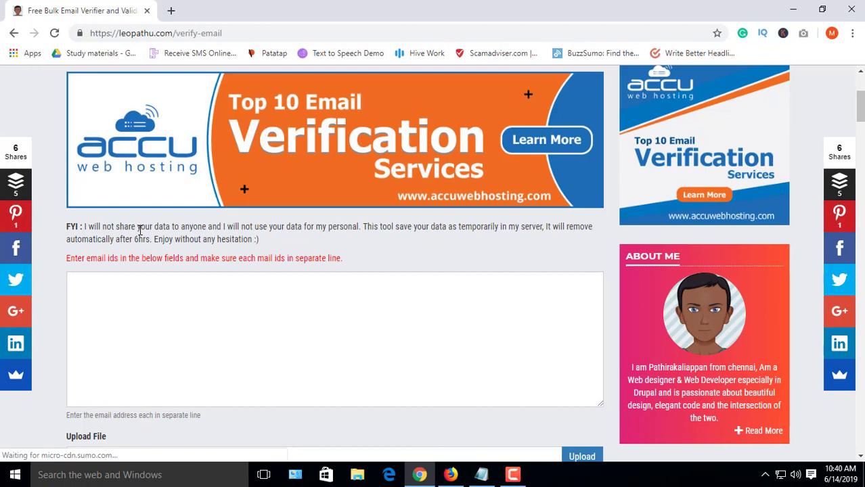
{"action": "scroll", "coordinate": [140, 230], "scroll_direction": "down", "scroll_amount": 1}
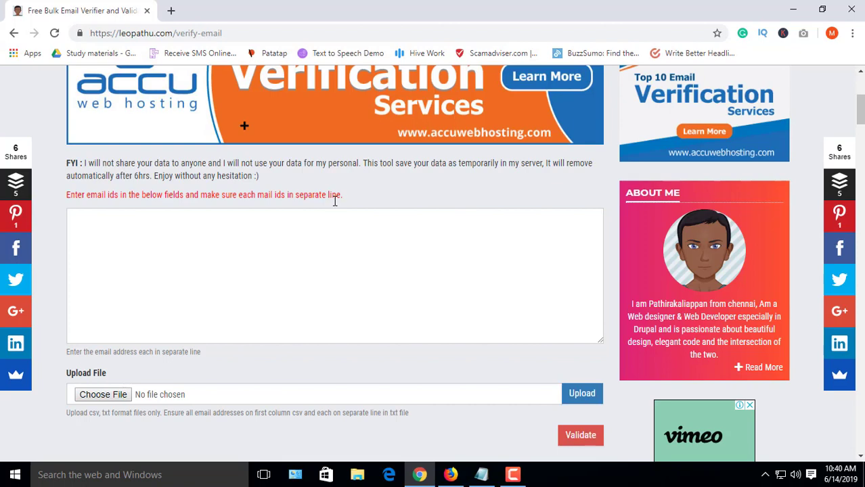
{"action": "scroll", "coordinate": [191, 254], "scroll_direction": "down", "scroll_amount": 1}
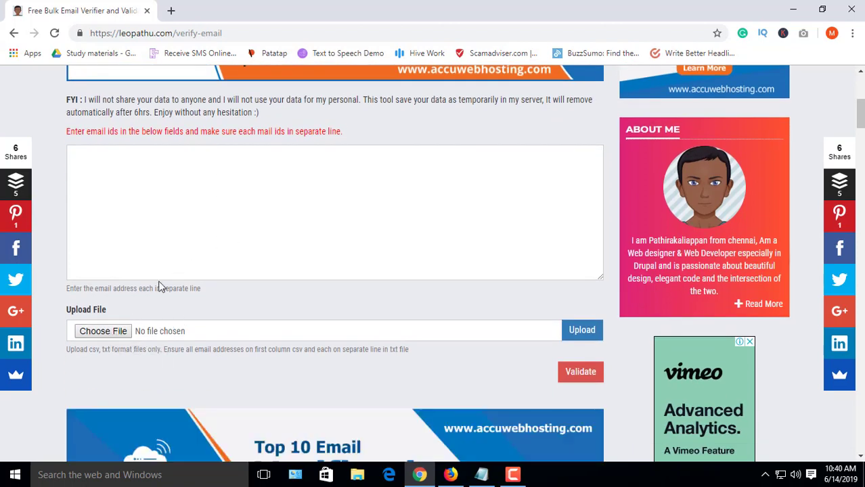
{"action": "scroll", "coordinate": [161, 287], "scroll_direction": "up", "scroll_amount": 1}
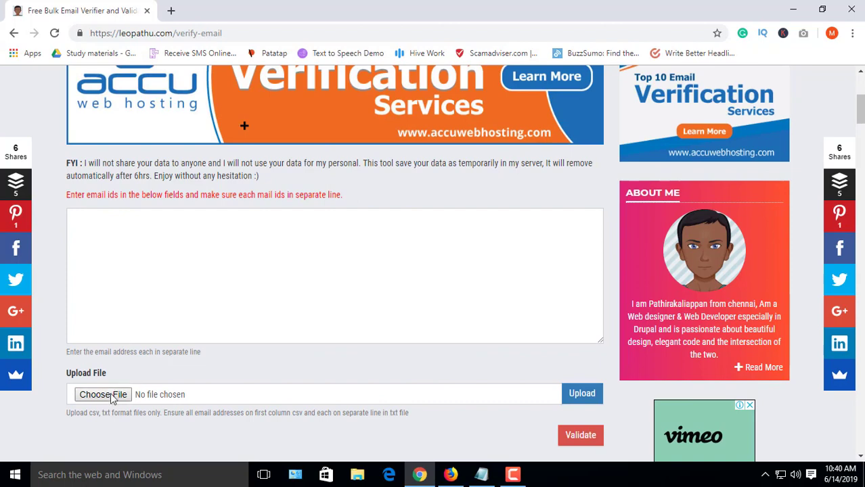
{"action": "left_click", "coordinate": [481, 476]}
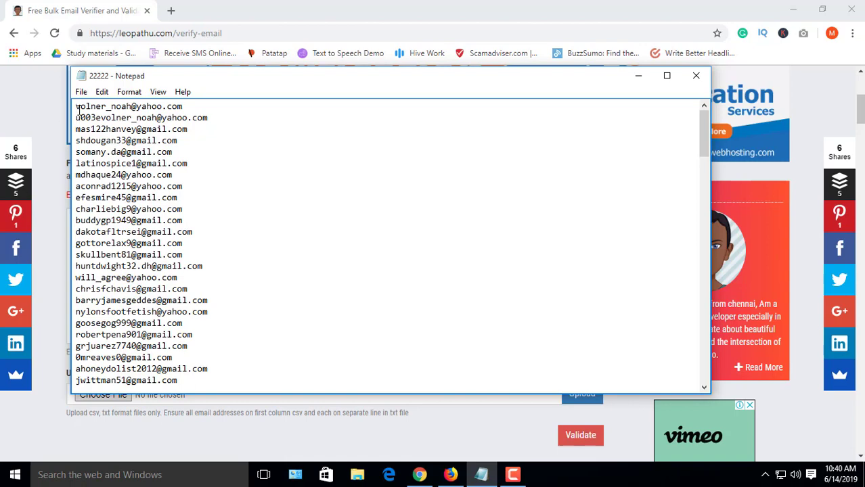
Step: Select and copy every email address in Notepad's 22222 file
{"action": "left_click_drag", "start_coordinate": [78, 106], "coordinate": [164, 243]}
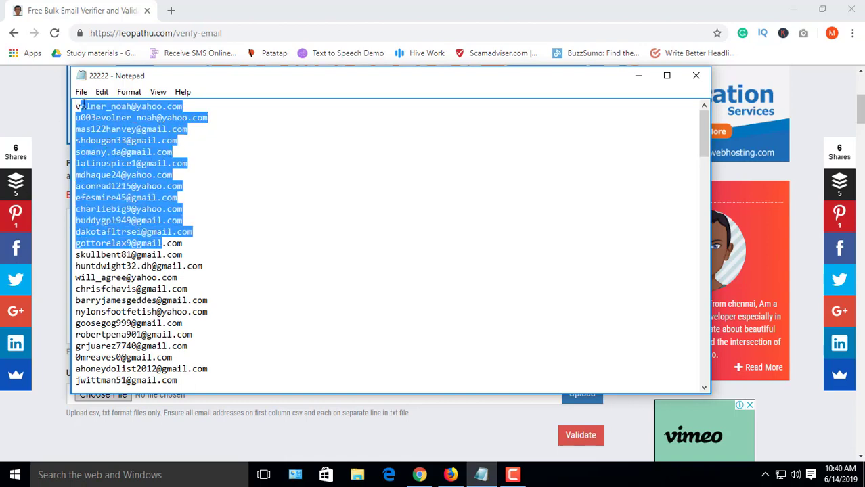
{"action": "left_click_drag", "start_coordinate": [77, 106], "coordinate": [188, 402]}
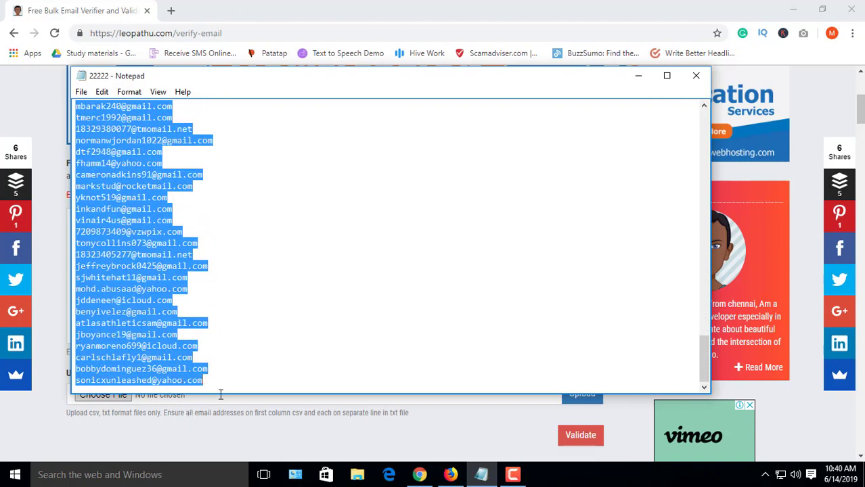
{"action": "right_click", "coordinate": [174, 276]}
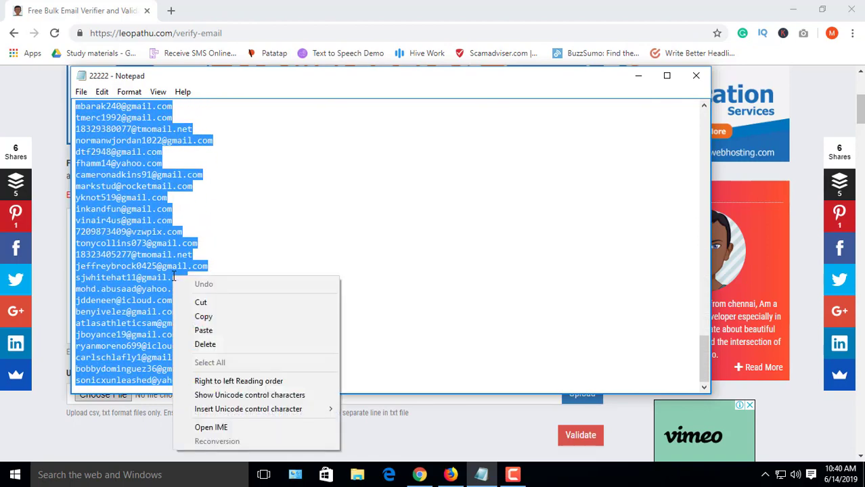
{"action": "left_click", "coordinate": [217, 322]}
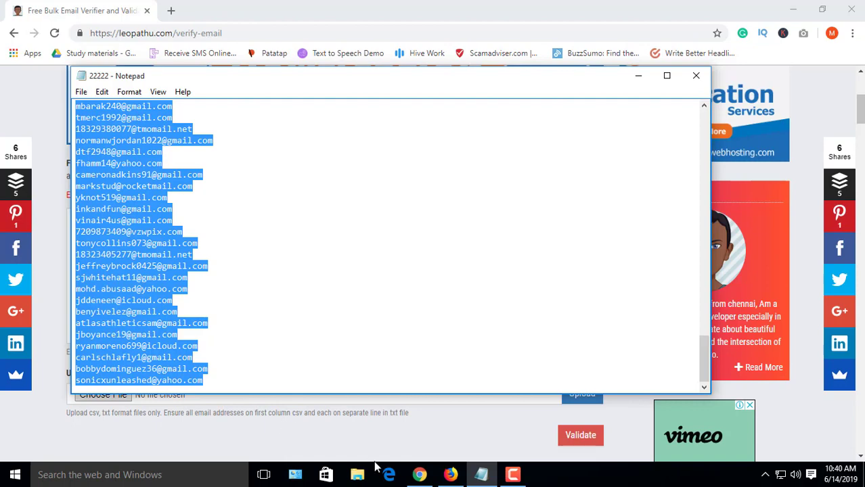
{"action": "left_click", "coordinate": [419, 475]}
{"action": "right_click", "coordinate": [161, 230]}
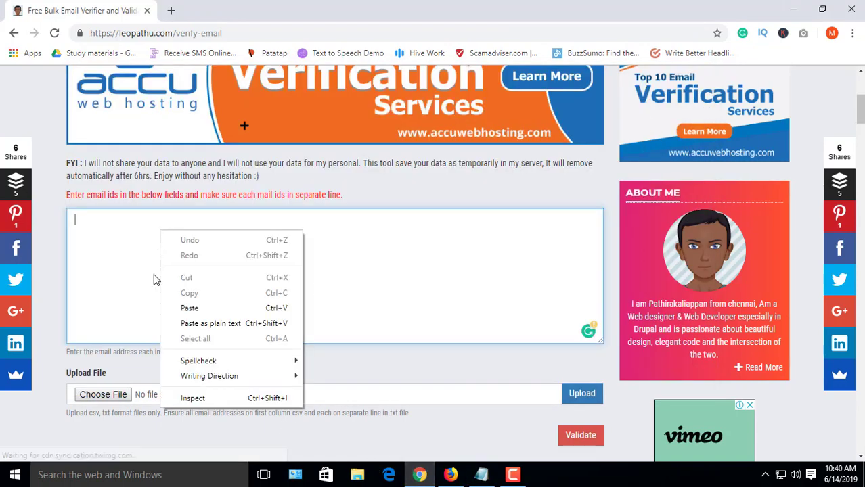
{"action": "left_click", "coordinate": [188, 306]}
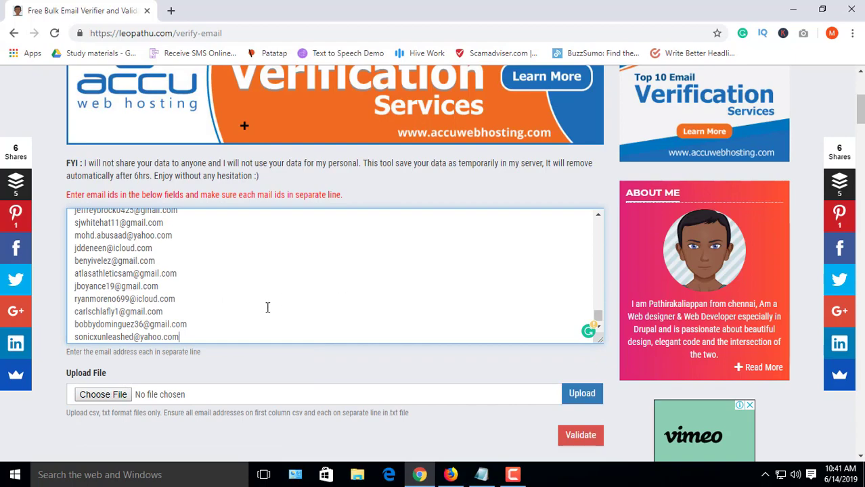
{"action": "scroll", "coordinate": [574, 392], "scroll_direction": "down", "scroll_amount": 4}
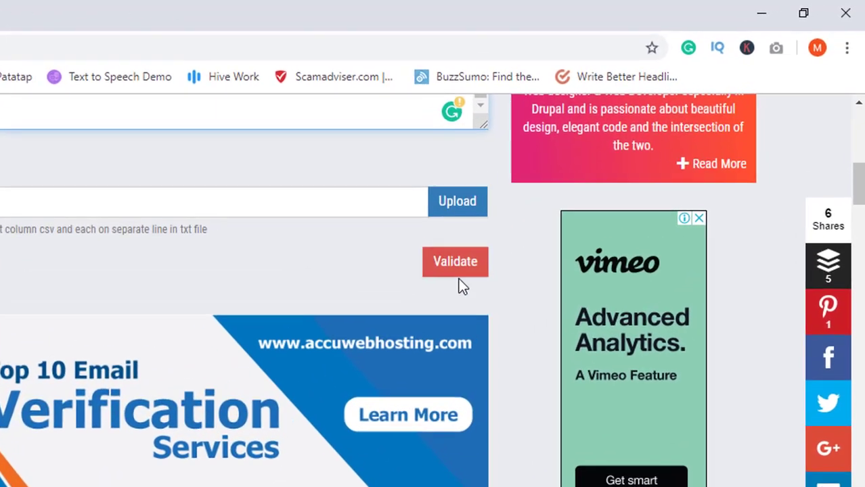
{"action": "left_click", "coordinate": [458, 266]}
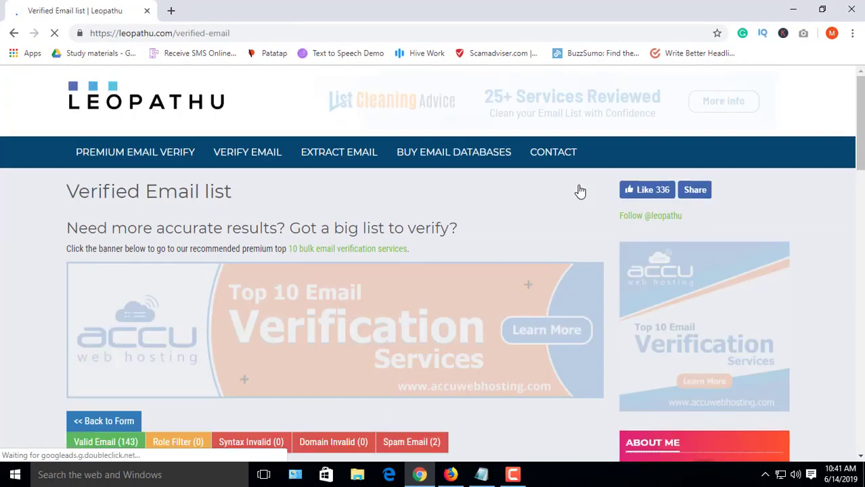
{"action": "scroll", "coordinate": [241, 196], "scroll_direction": "down", "scroll_amount": 3}
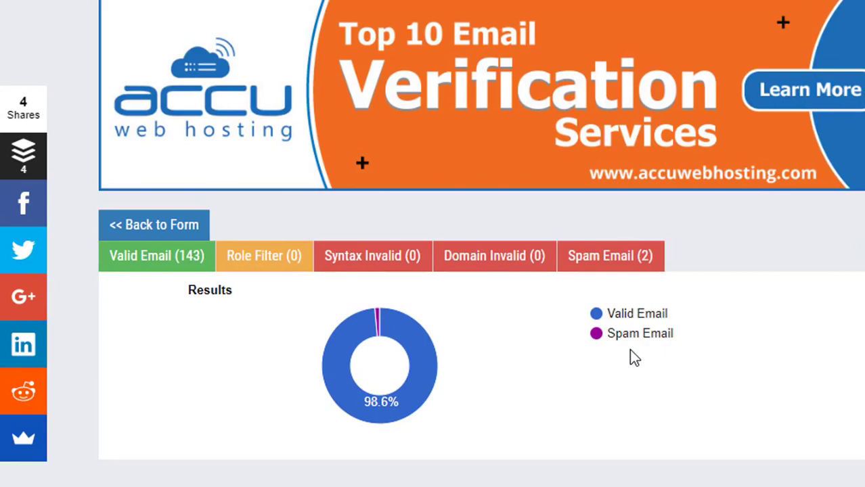
{"action": "left_click_drag", "start_coordinate": [612, 333], "coordinate": [540, 327]}
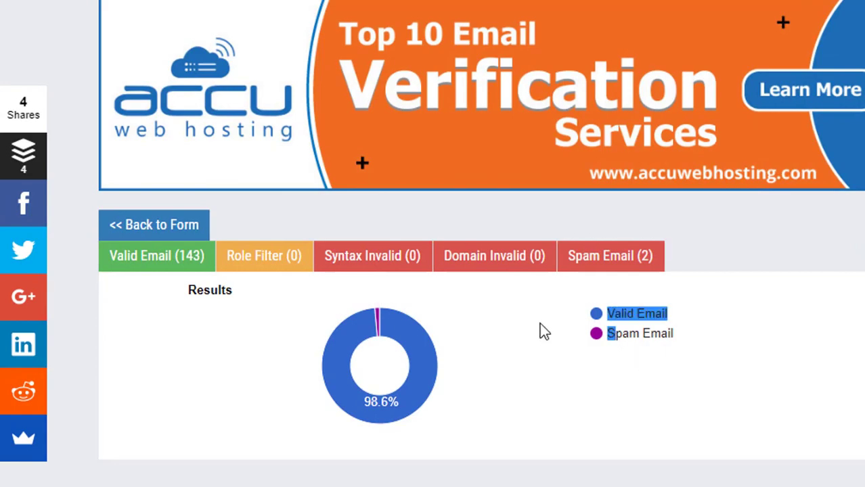
{"action": "left_click", "coordinate": [289, 318]}
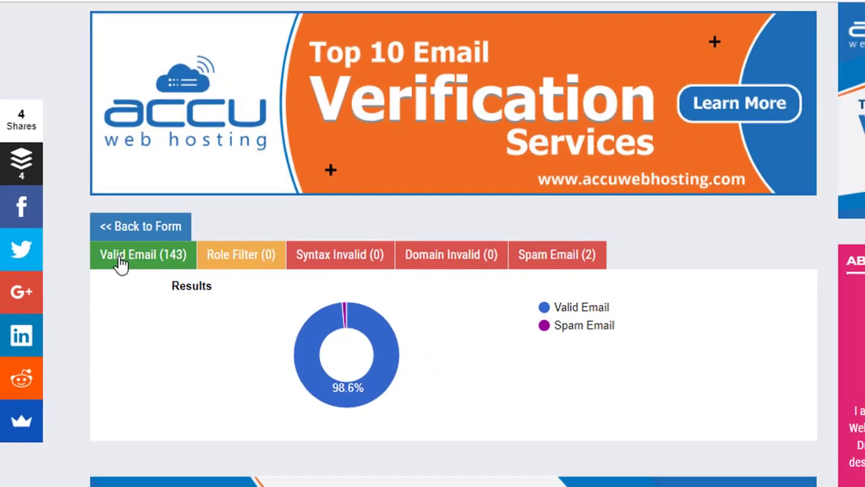
{"action": "left_click", "coordinate": [133, 266]}
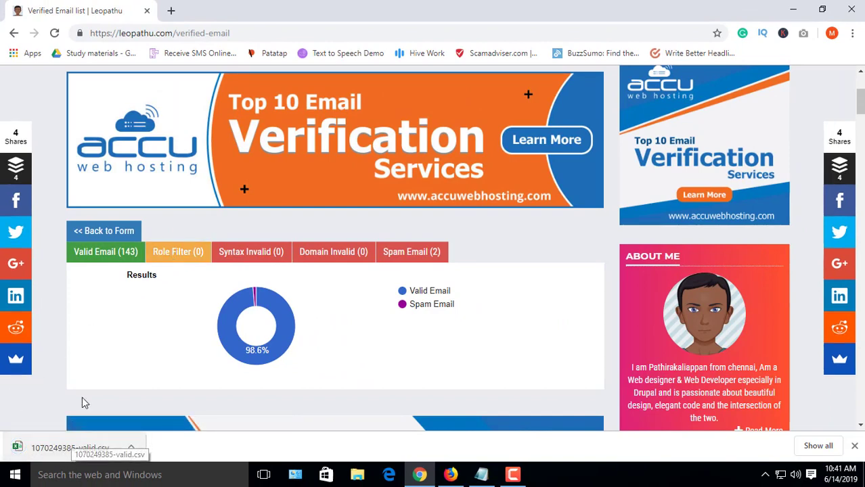
{"action": "left_click", "coordinate": [132, 448]}
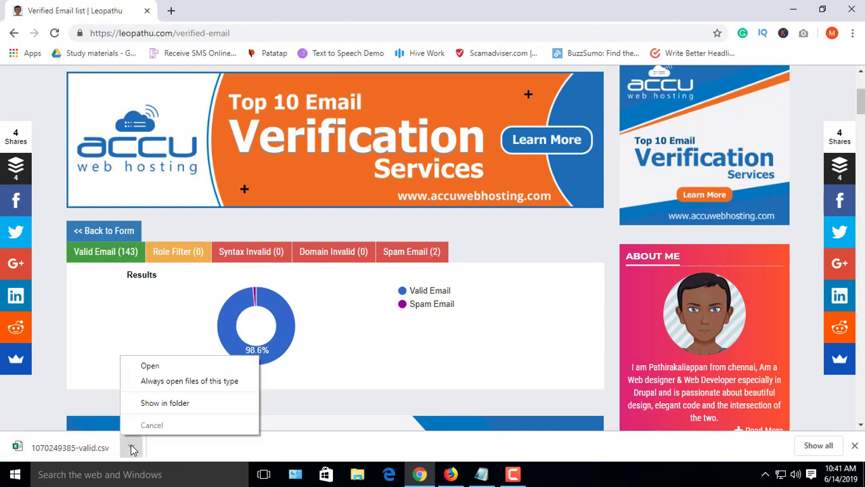
{"action": "left_click", "coordinate": [166, 405]}
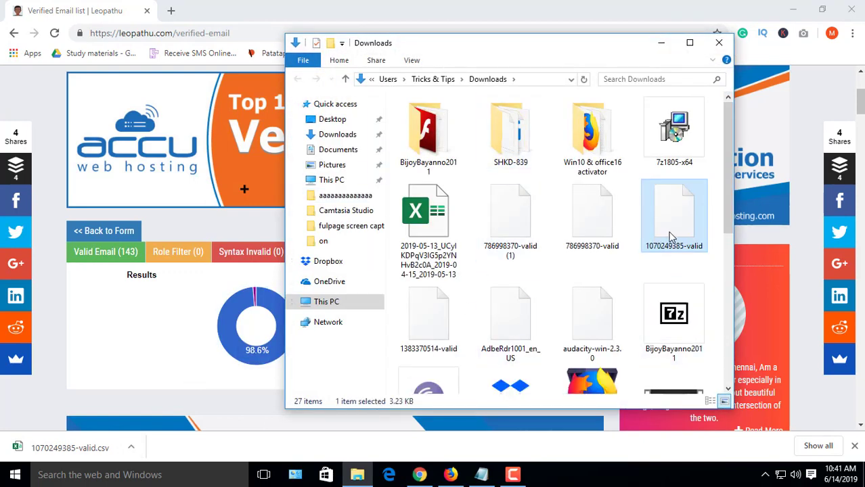
{"action": "double_click", "coordinate": [670, 235]}
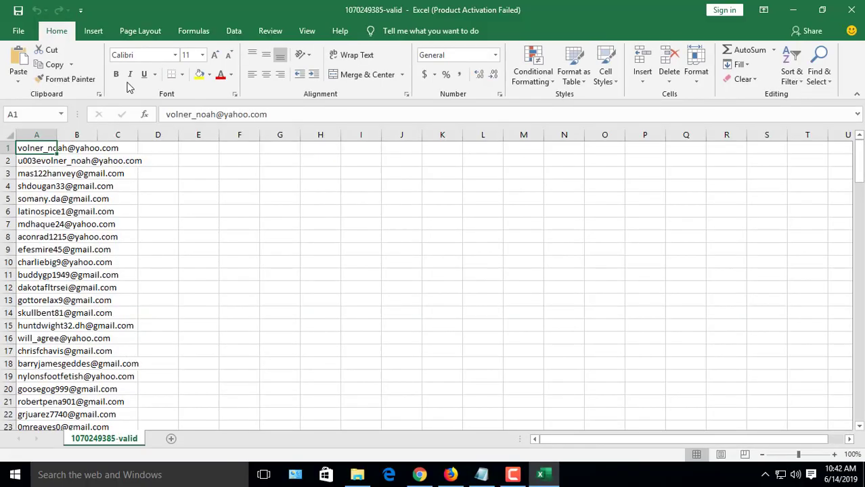
{"action": "scroll", "coordinate": [118, 256], "scroll_direction": "down", "scroll_amount": 13}
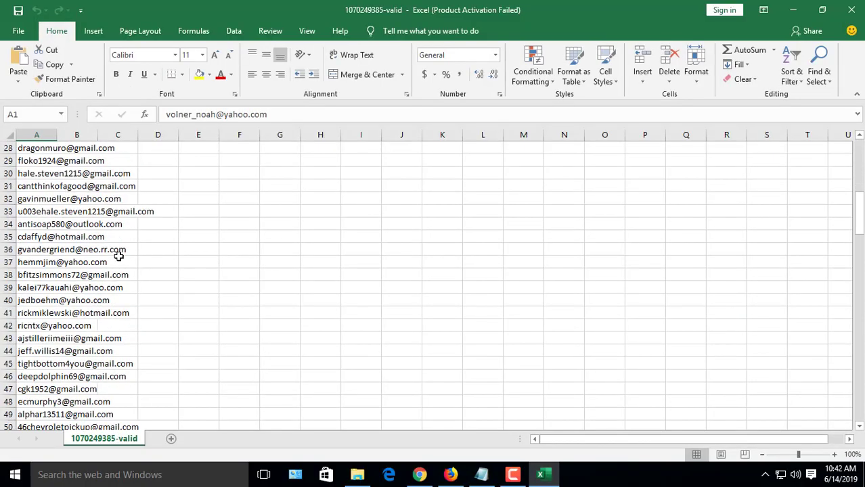
{"action": "left_click", "coordinate": [805, 14]}
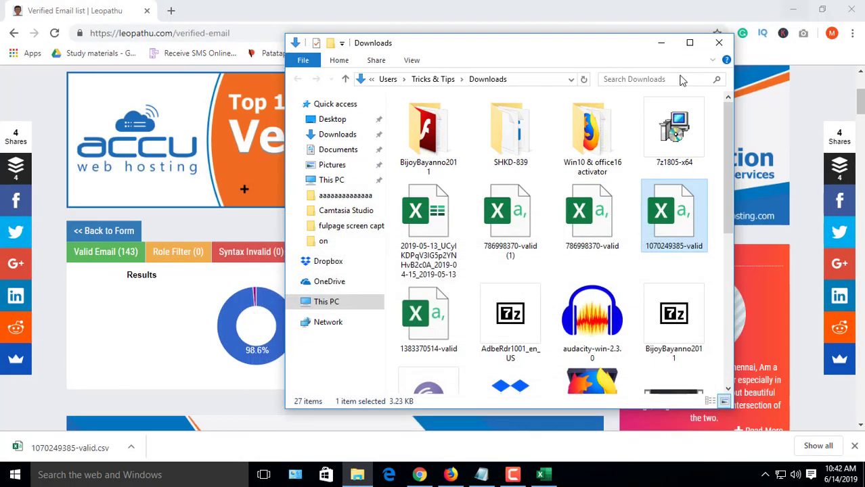
Step: Upload email list.txt from the Desktop to Leopathu's verify form and start validation
{"action": "left_click", "coordinate": [652, 49]}
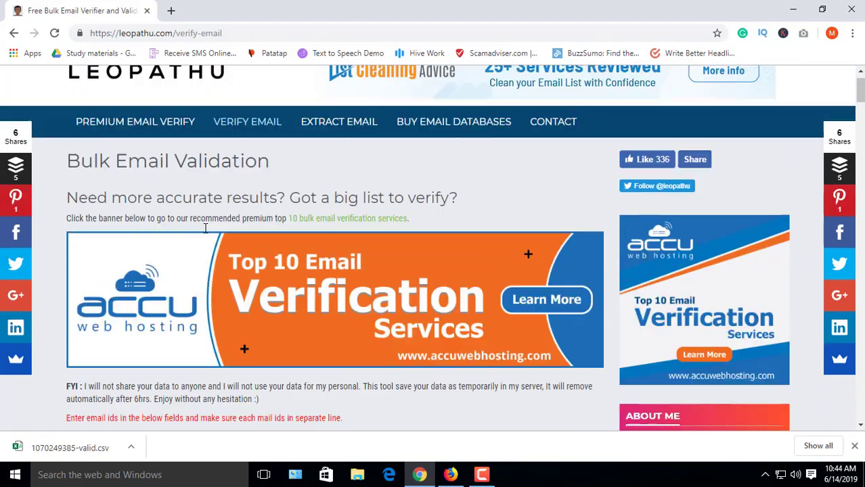
{"action": "scroll", "coordinate": [203, 228], "scroll_direction": "up", "scroll_amount": 1}
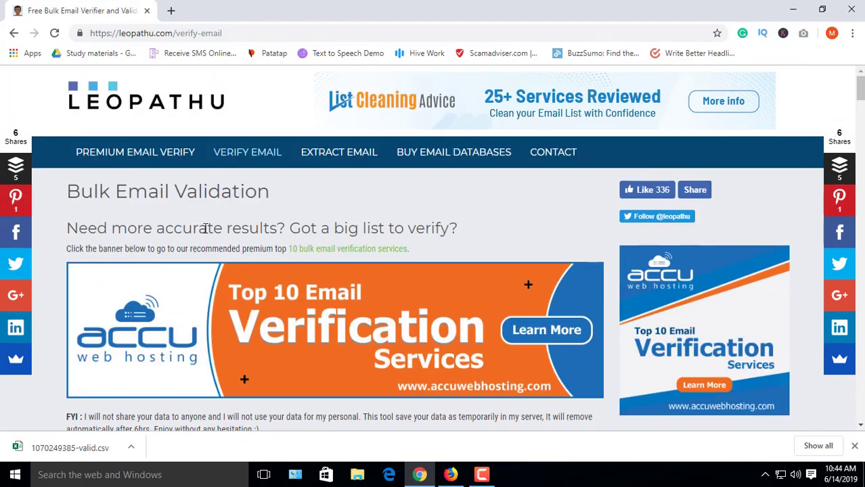
{"action": "scroll", "coordinate": [203, 228], "scroll_direction": "down", "scroll_amount": 3}
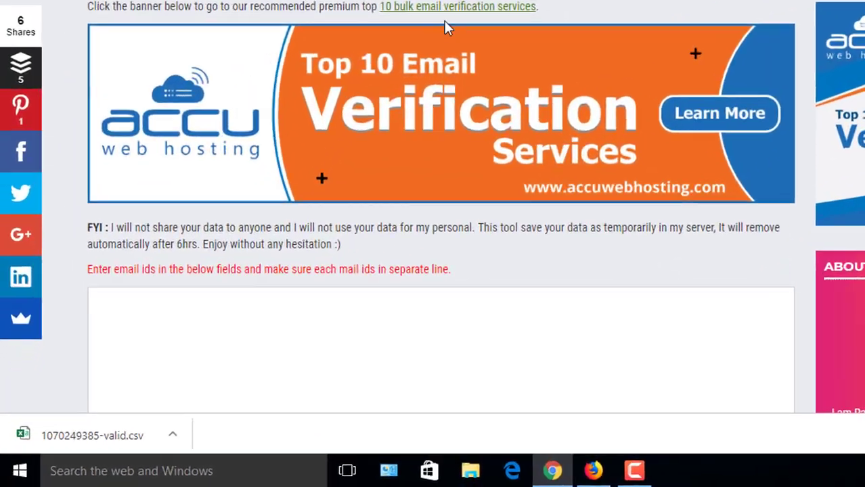
{"action": "scroll", "coordinate": [406, 101], "scroll_direction": "down", "scroll_amount": 4}
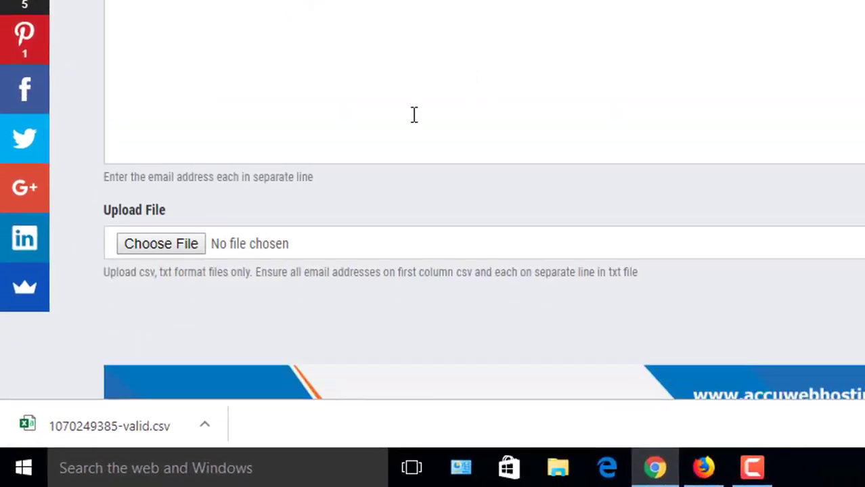
{"action": "left_click", "coordinate": [201, 243]}
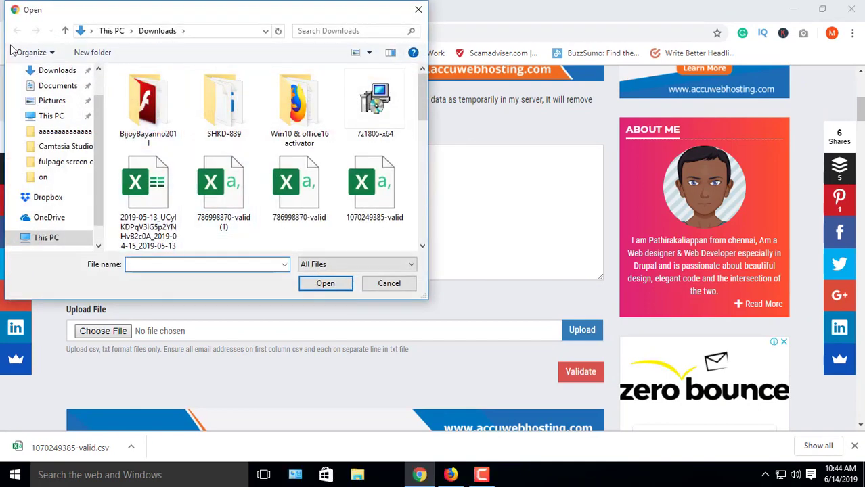
{"action": "scroll", "coordinate": [41, 88], "scroll_direction": "up", "scroll_amount": 1}
{"action": "left_click", "coordinate": [44, 90]}
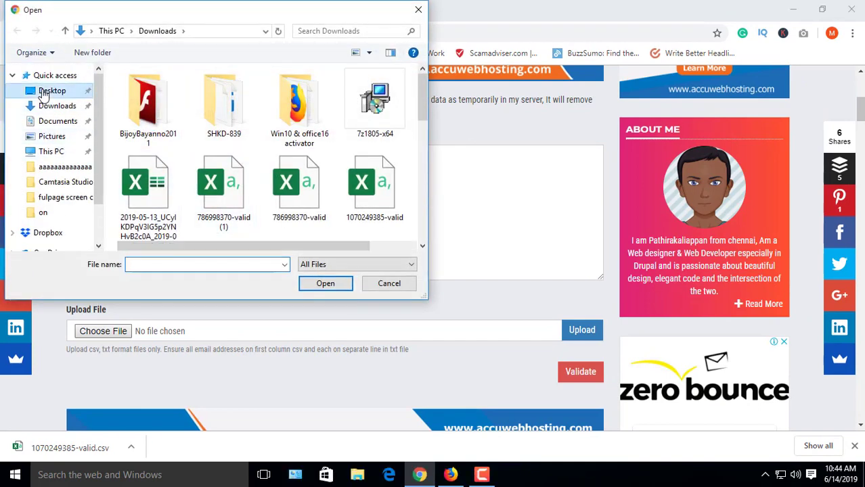
{"action": "left_click", "coordinate": [153, 169]}
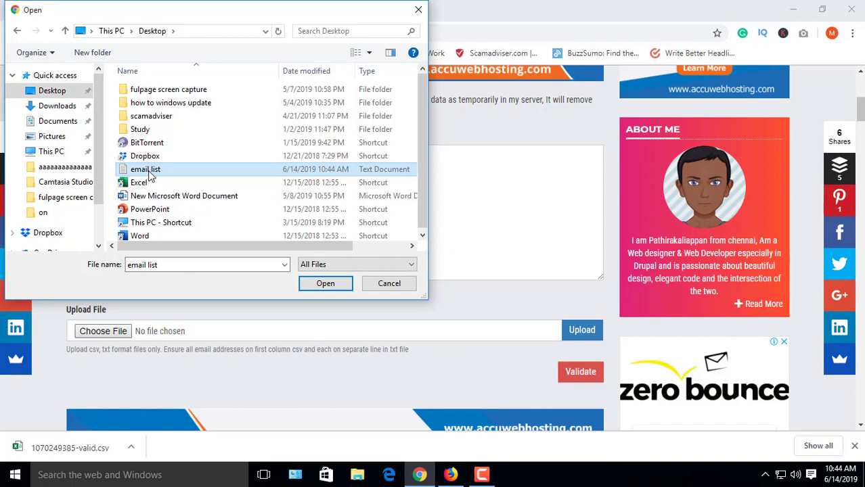
{"action": "left_click", "coordinate": [330, 285]}
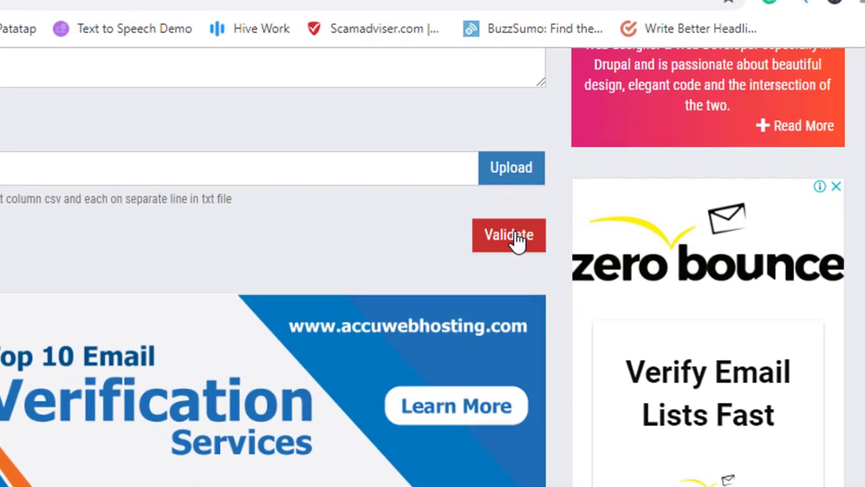
{"action": "left_click", "coordinate": [858, 312]}
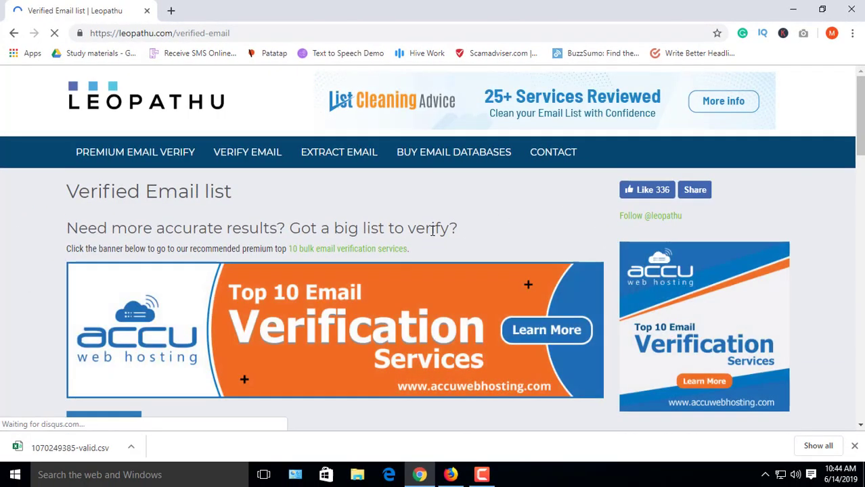
Step: Scroll to the Results donut chart and read its 147 valid and 20 spam counts
{"action": "scroll", "coordinate": [275, 270], "scroll_direction": "down", "scroll_amount": 3}
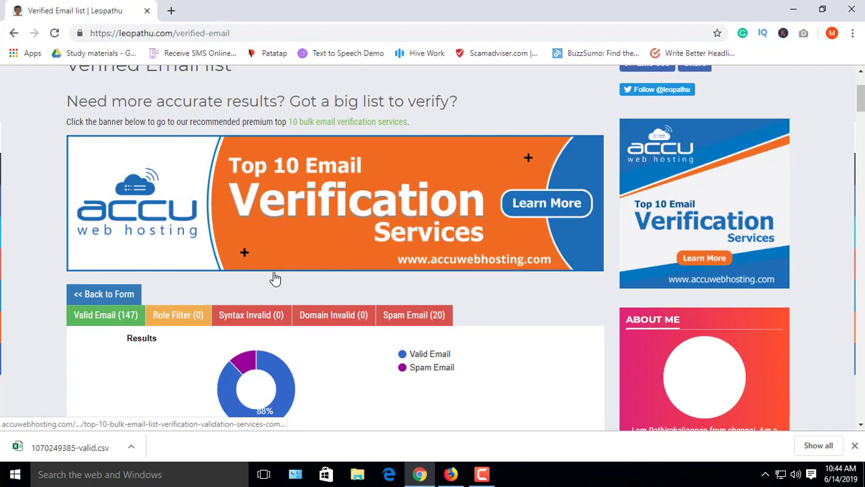
{"action": "scroll", "coordinate": [274, 279], "scroll_direction": "down", "scroll_amount": 1}
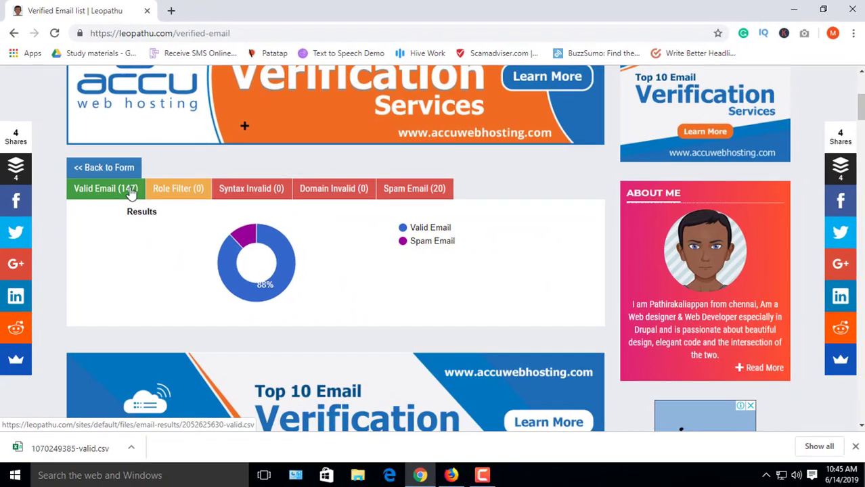
{"action": "mouse_move", "coordinate": [322, 316]}
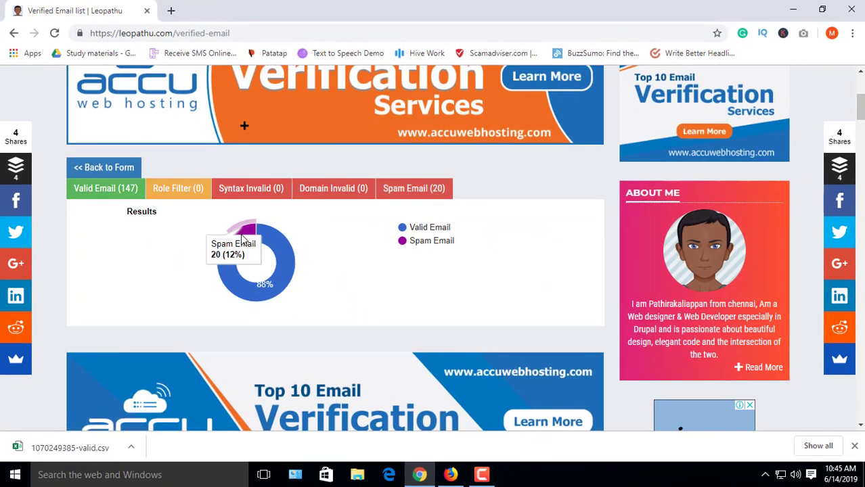
{"action": "mouse_move", "coordinate": [274, 241]}
{"action": "mouse_move", "coordinate": [248, 236]}
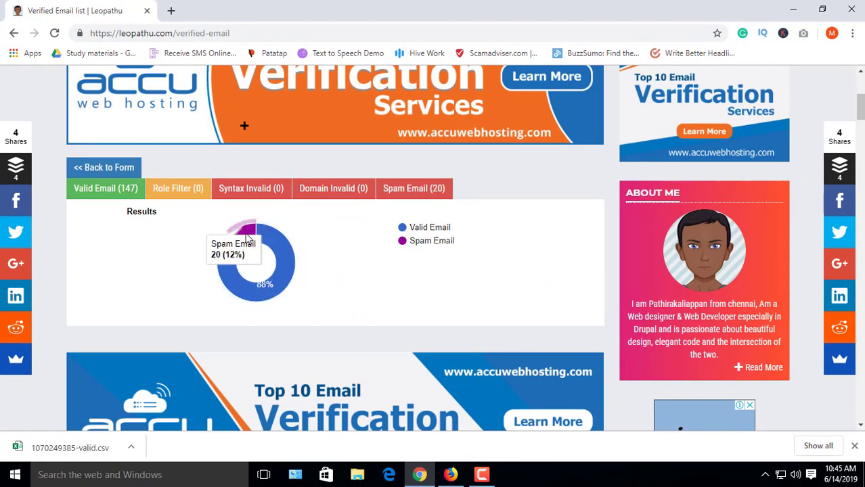